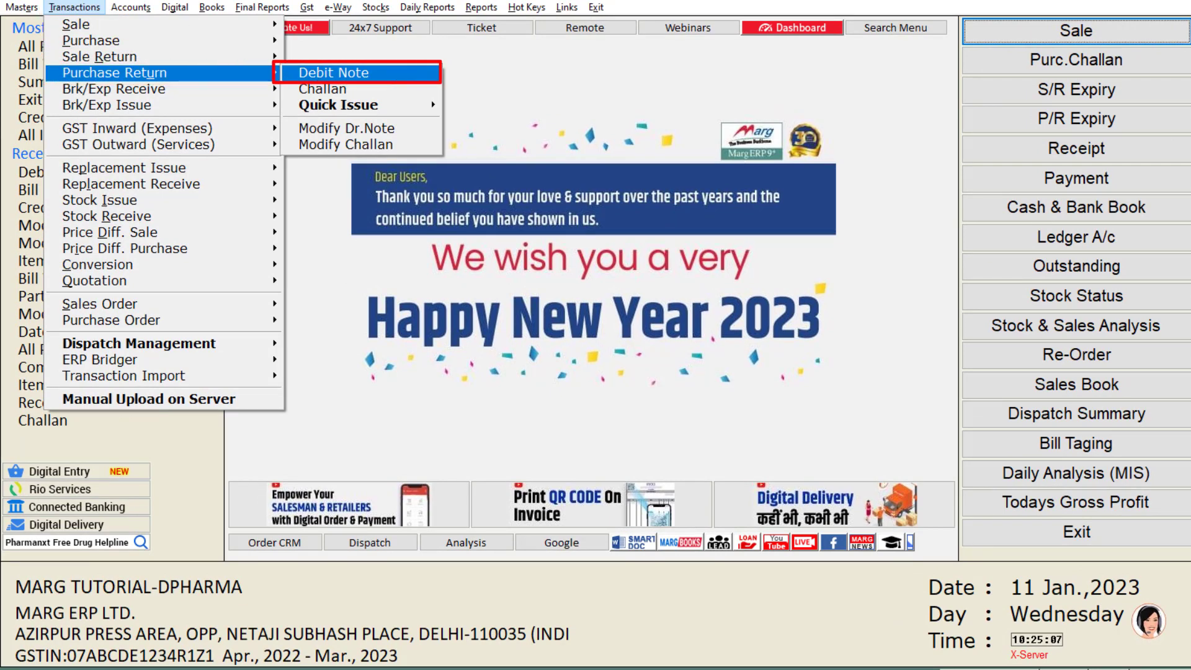
Step: Start a debit note for RANBAXY INDIA LTD., enter party number 0126 and keep date 11-01-2023
key(Return)
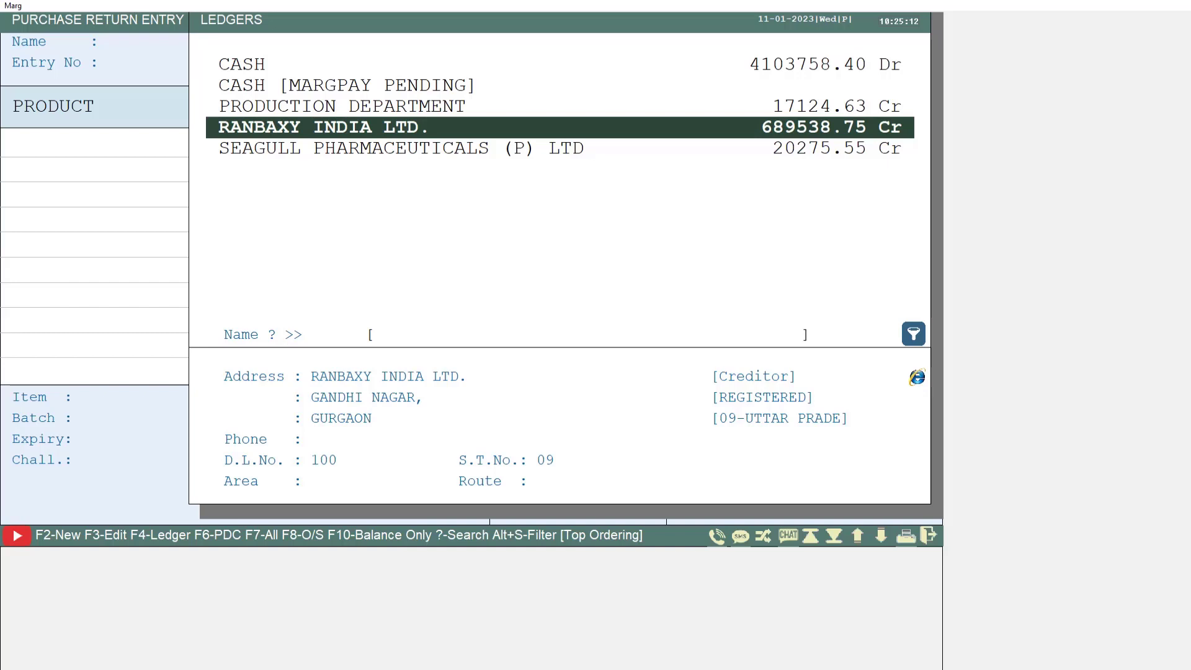
key(Return)
text(0126)
key(Return)
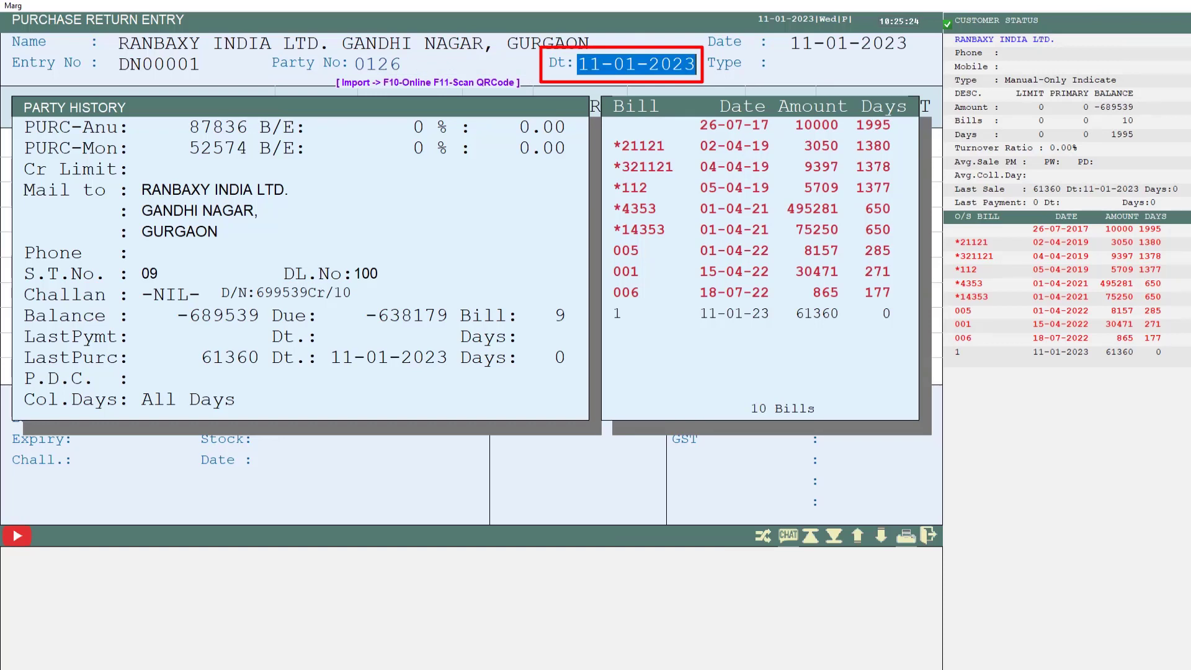
key(Return)
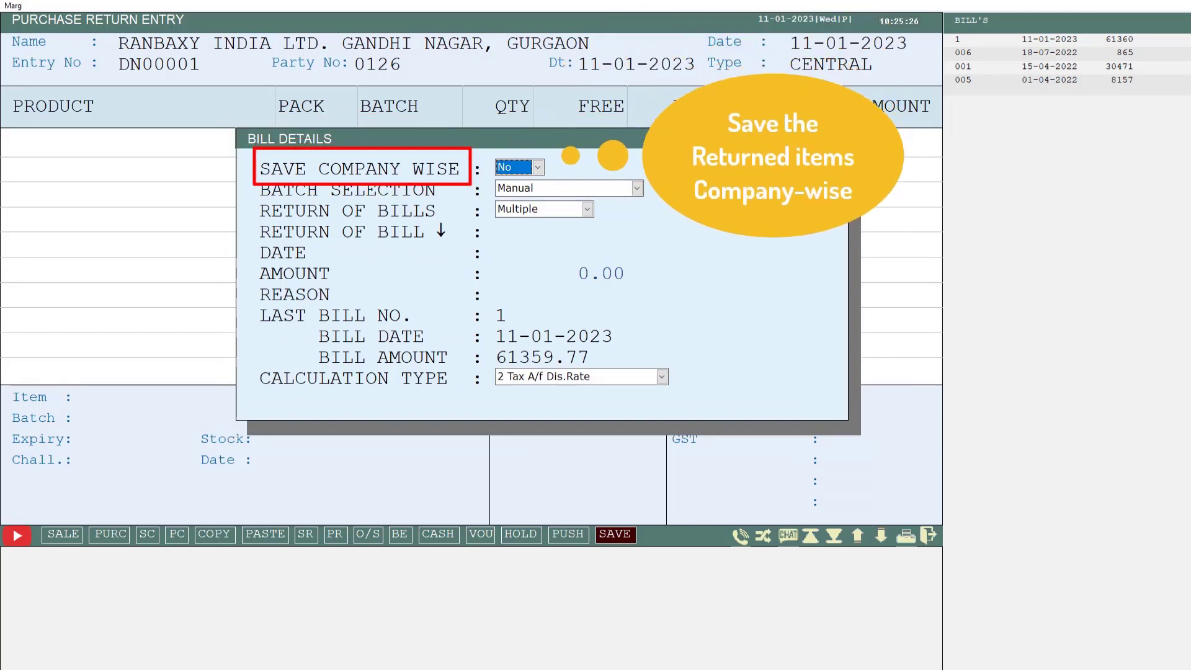
Step: Leave Save Company Wise at No and Batch Selection at Manual in Bill Details
key(alt+Down)
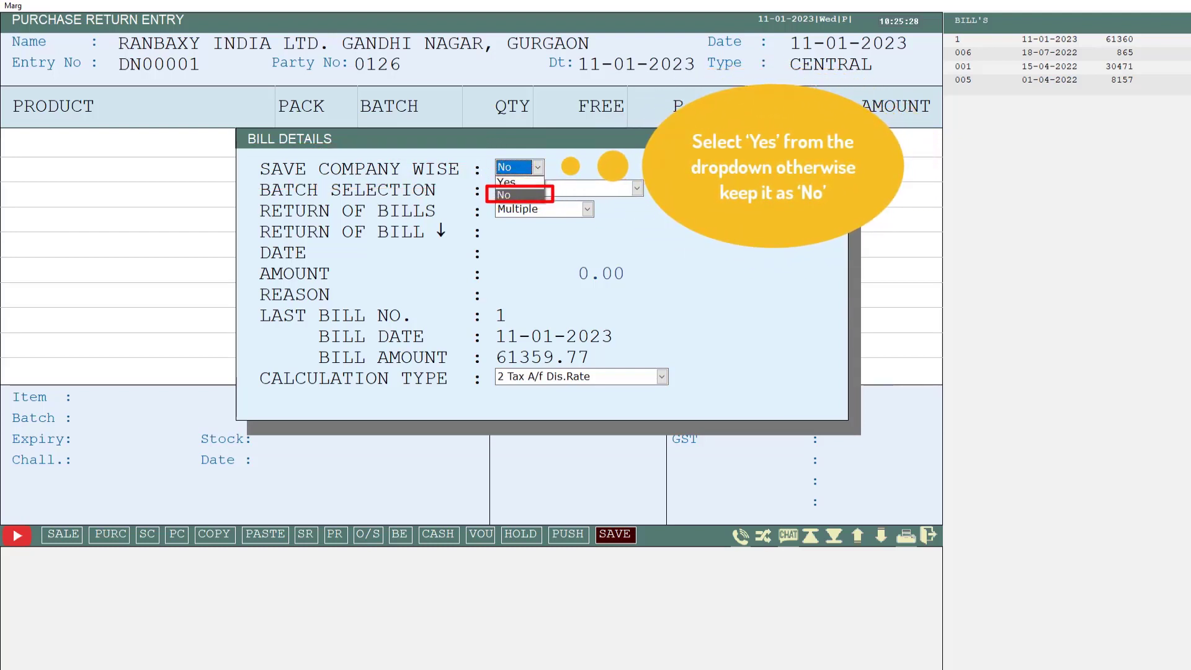
key(Return)
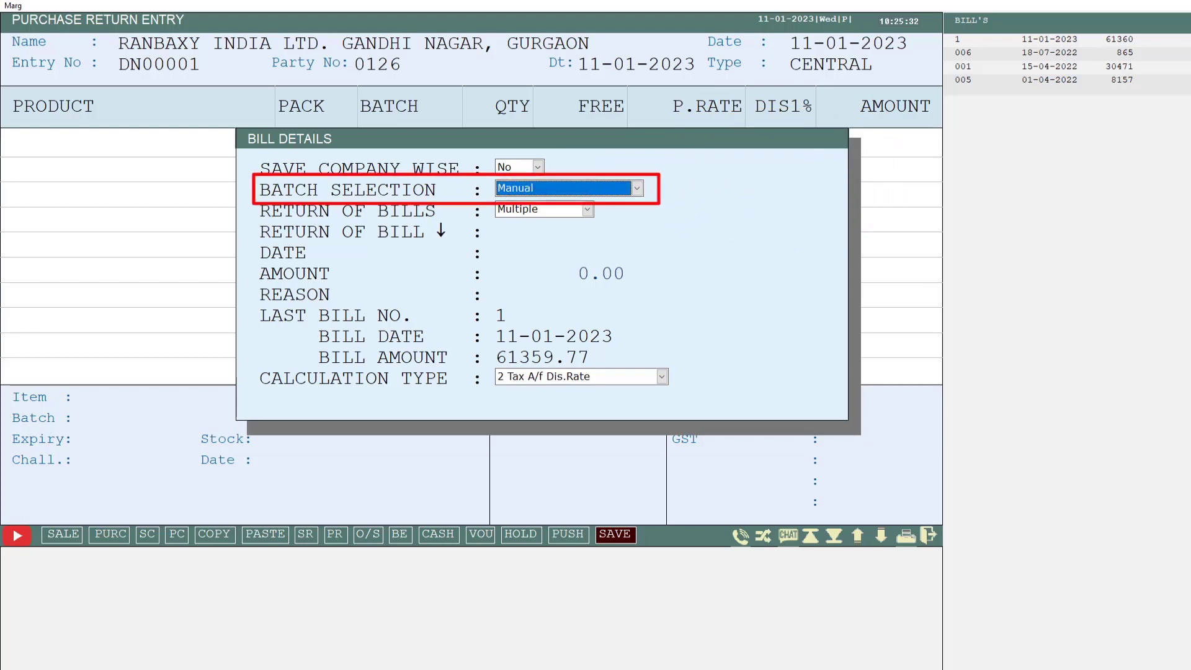
key(alt+Down)
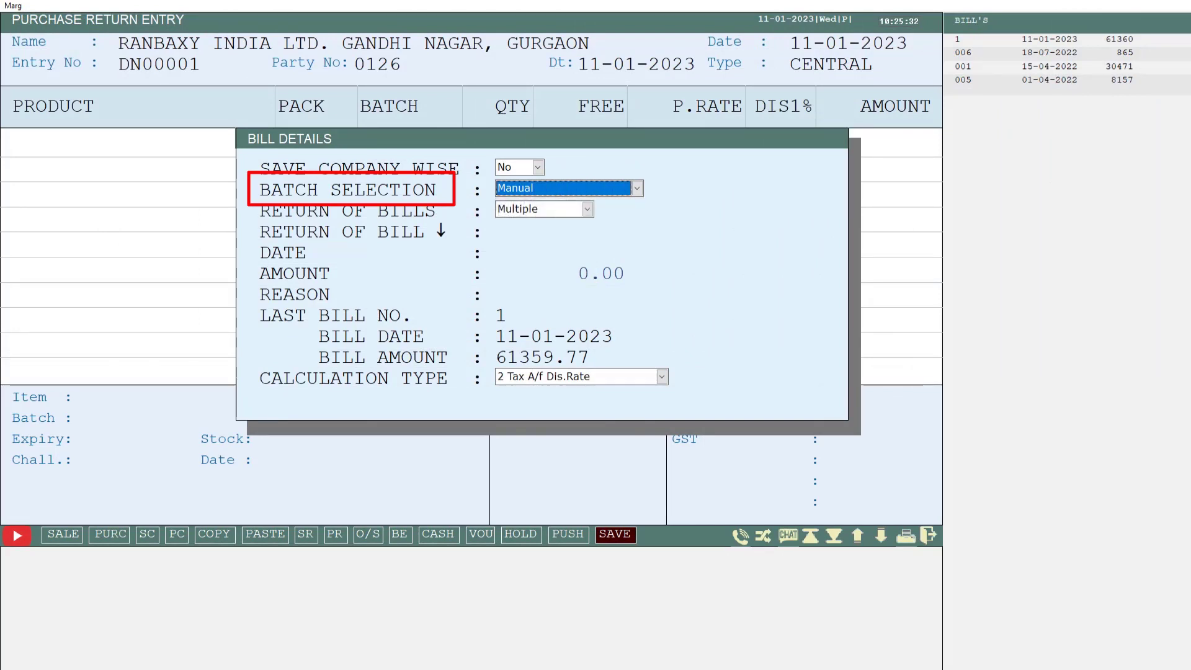
key(Return)
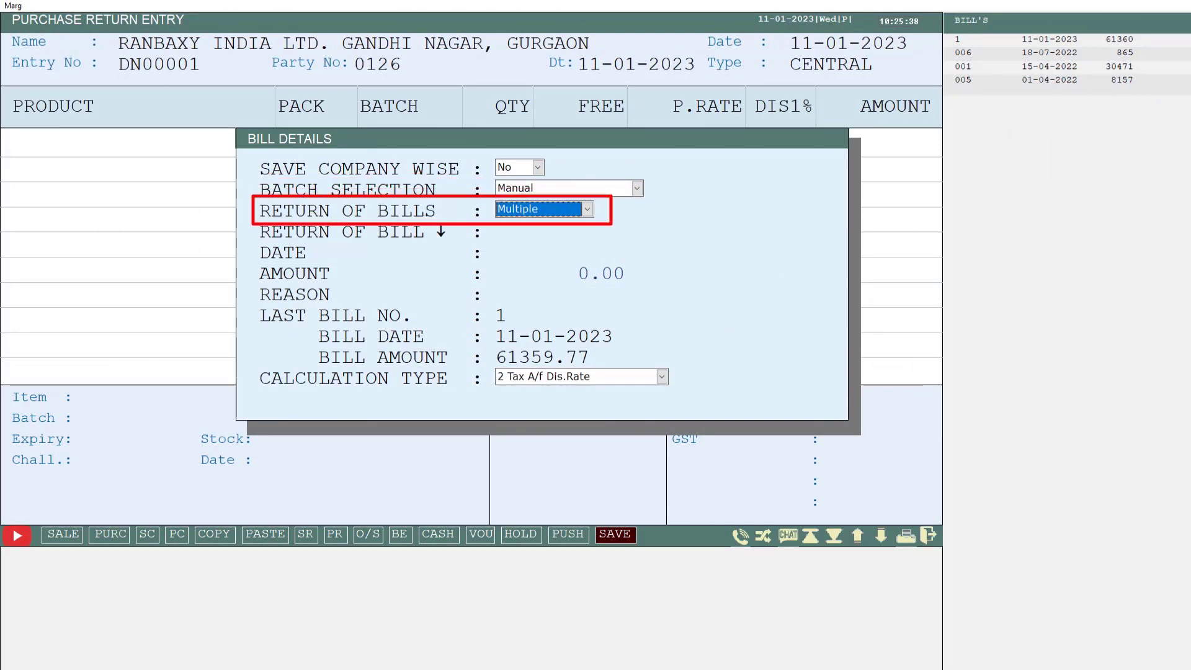
Step: Change Return of Bills from Multiple to Bill-By-Bill and move to the bill-number field
key(alt+Down)
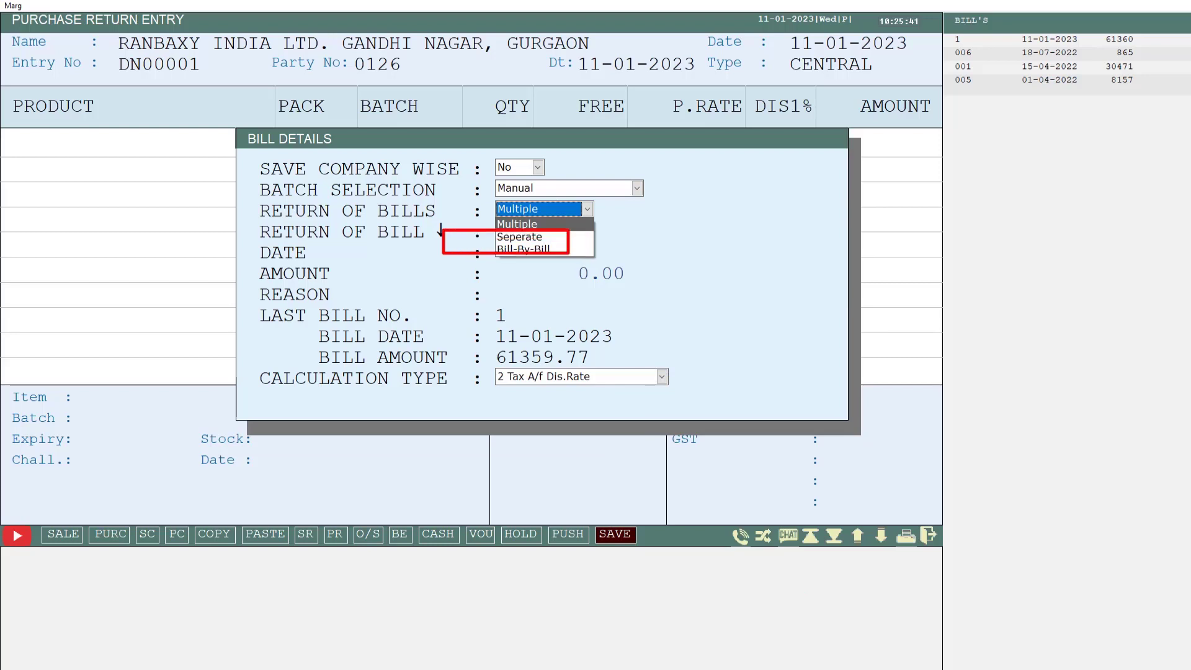
key(Down)
key(Down)
key(Return)
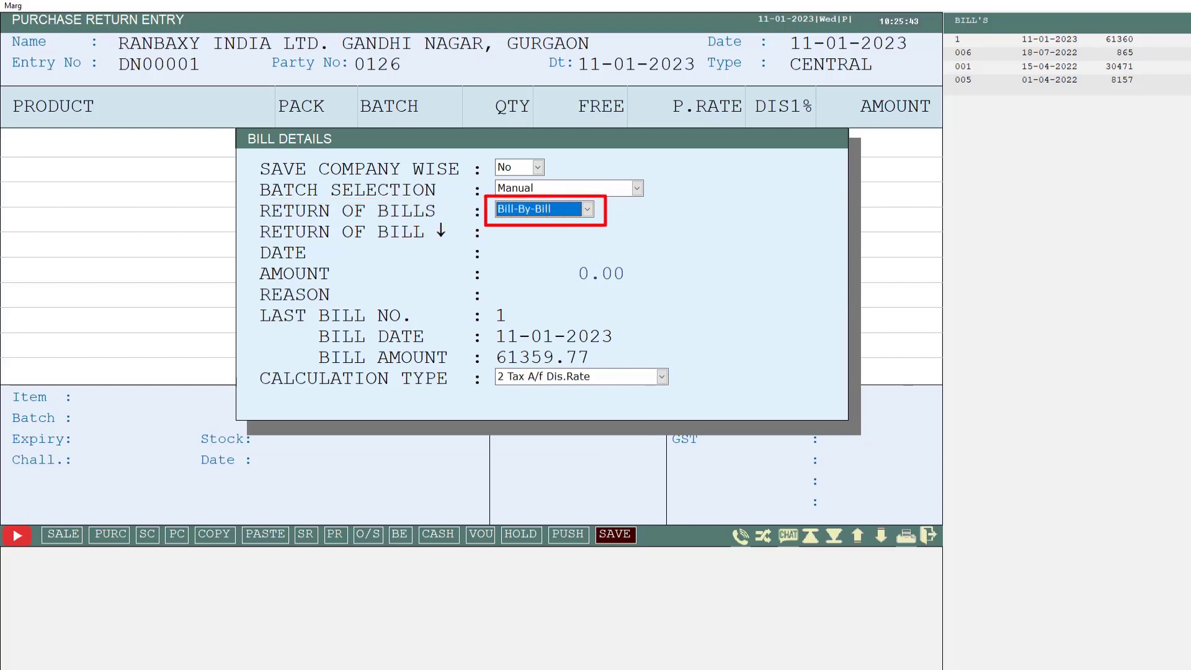
key(Return)
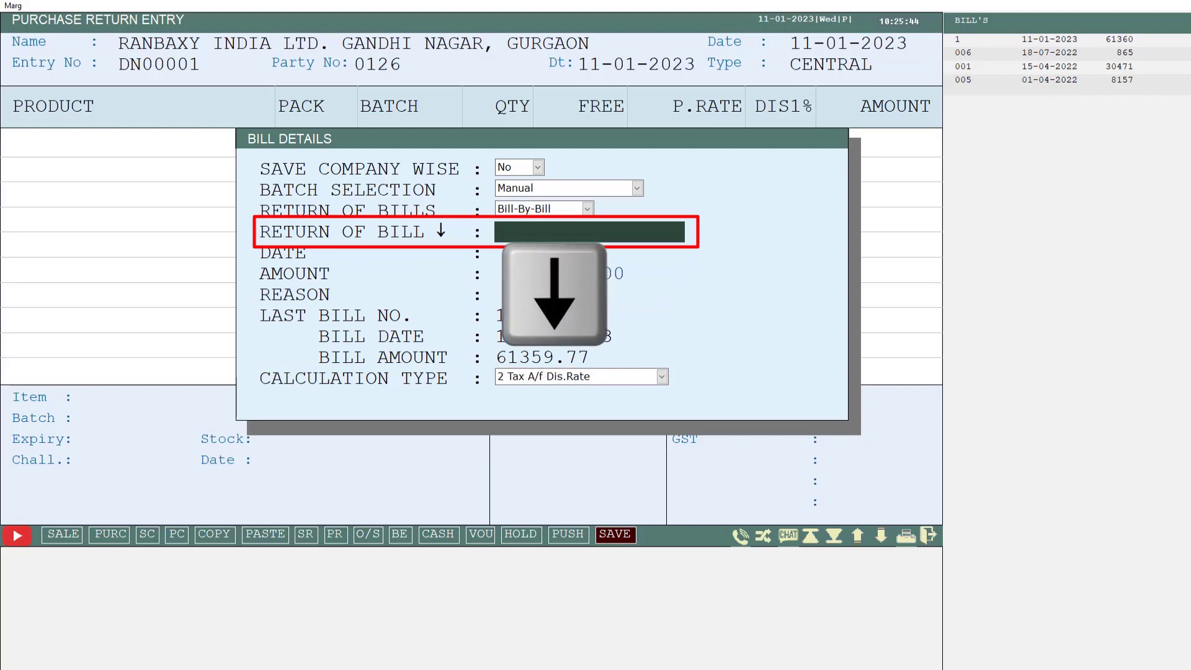
Step: Return against bill 1 (11-01-2023, 61359.77) with reason PUR RETURN and mark ACNEDERM LOT
key(Down)
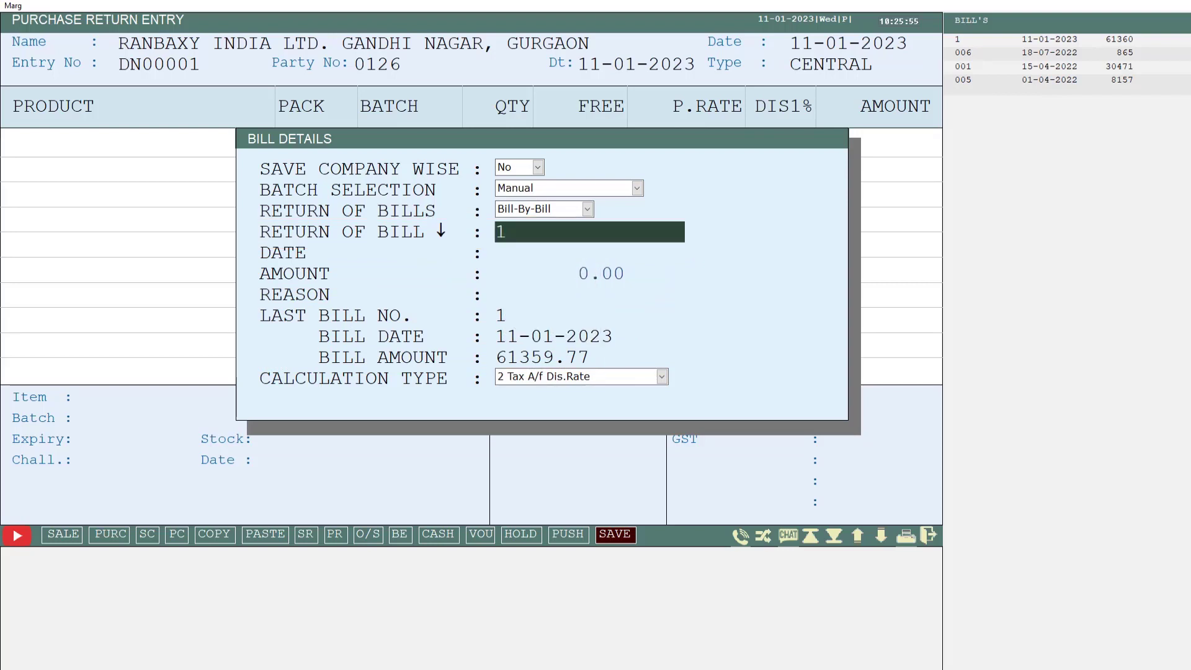
key(Return)
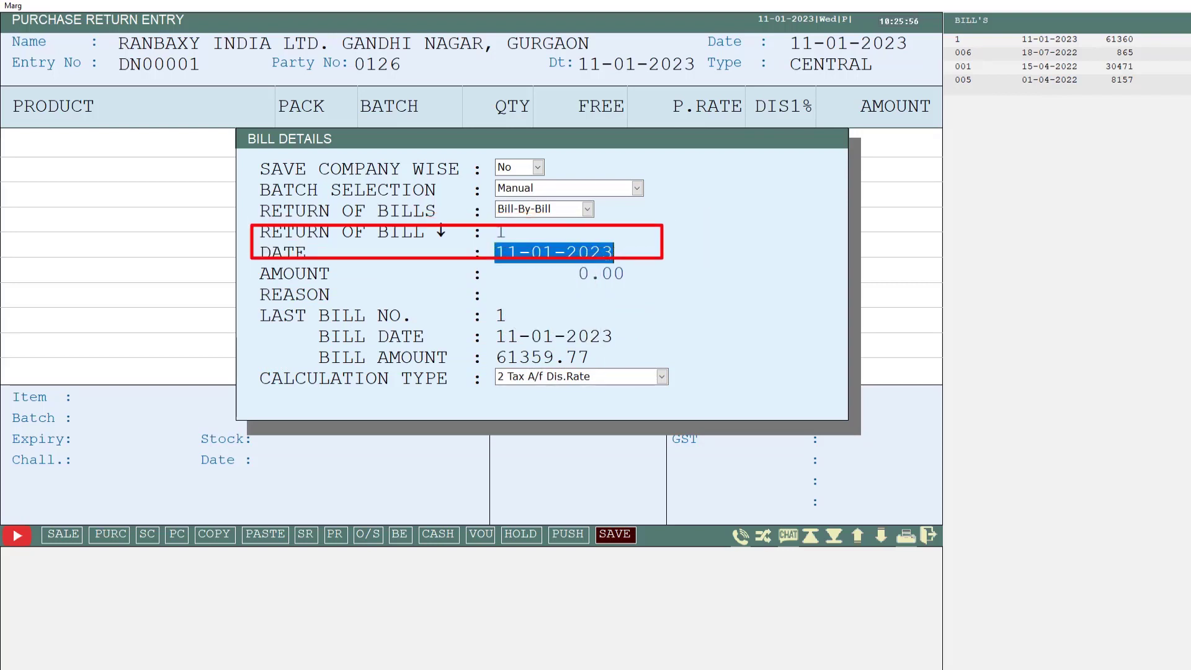
key(Return)
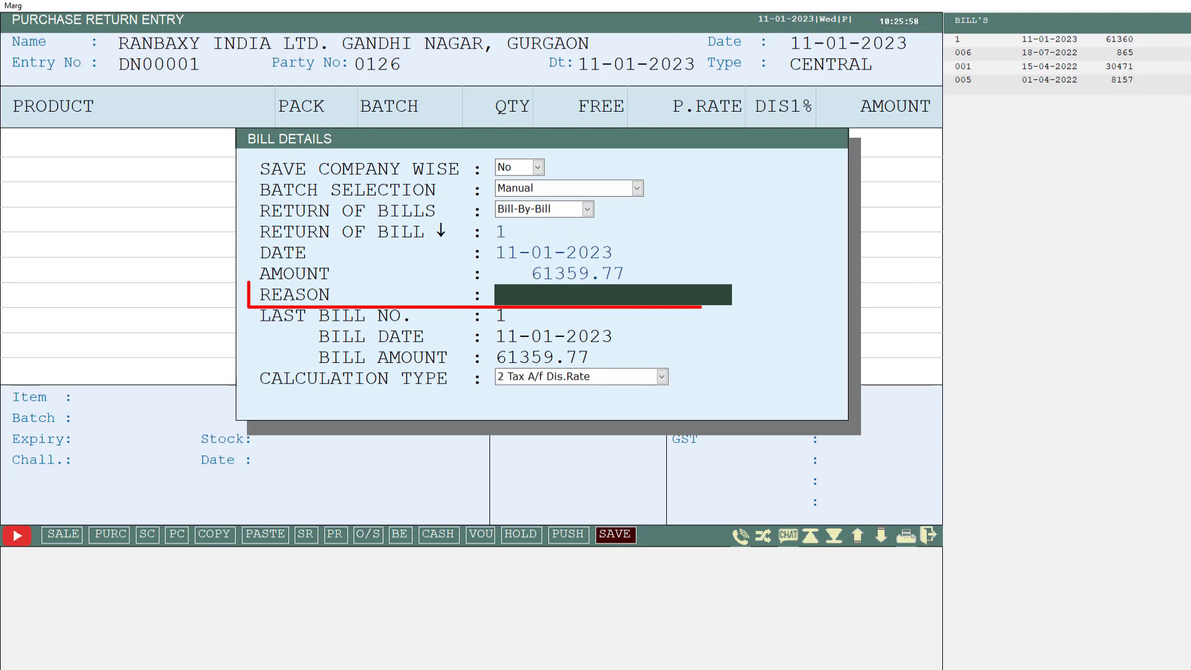
text(PUR RETURN)
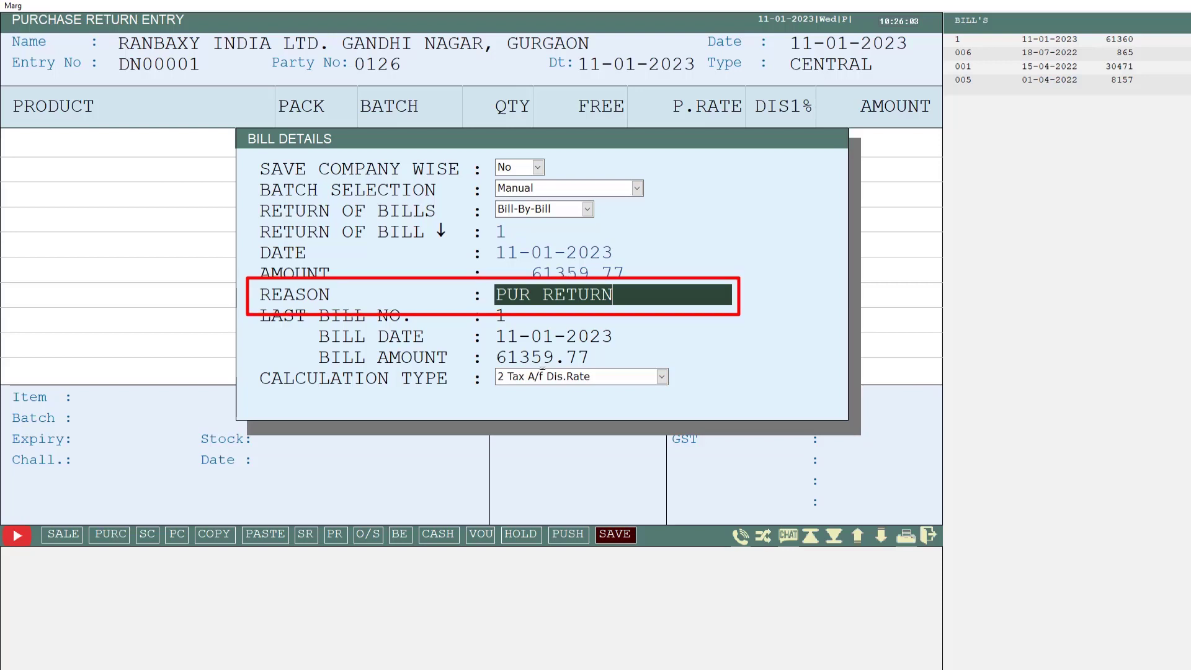
key(Return)
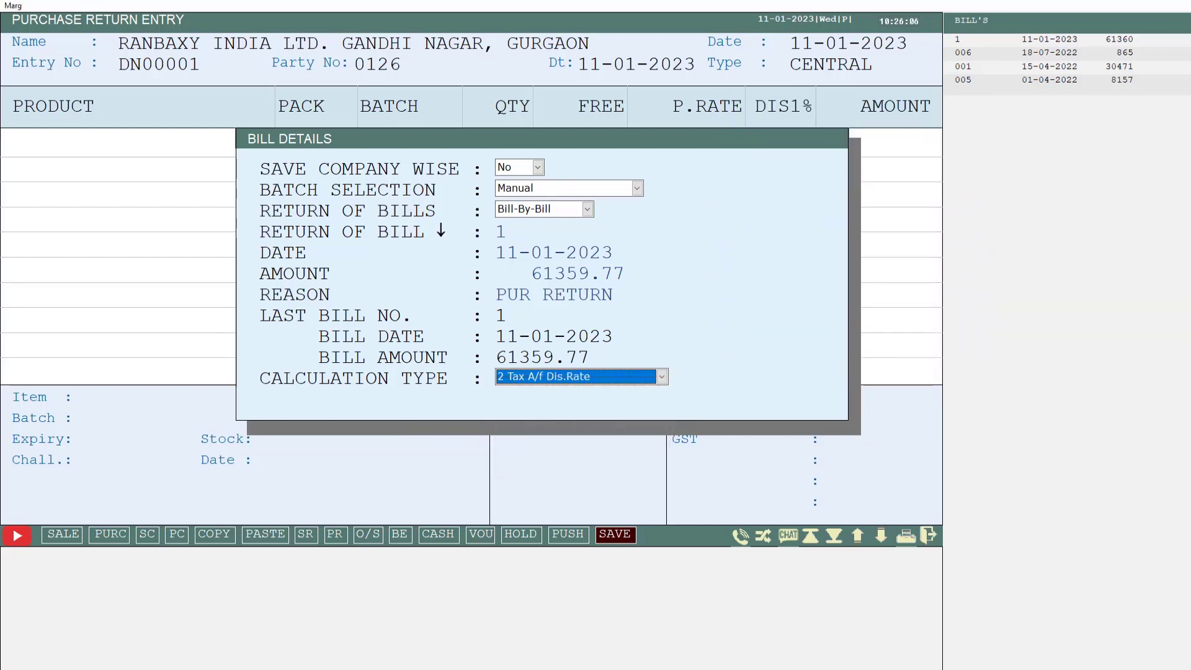
key(Return)
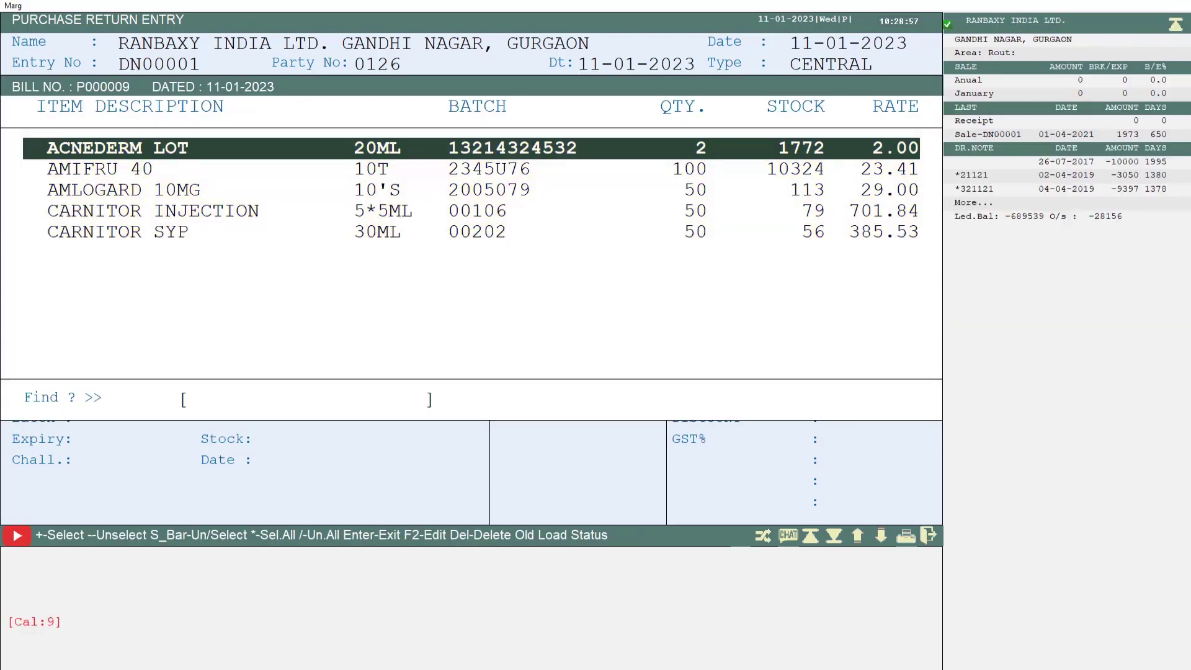
key(space)
Step: Also mark AMLOGARD 10MG and CARNITOR INJECTION, load the items, and save the 34367.78 note
key(Down)
key(space)
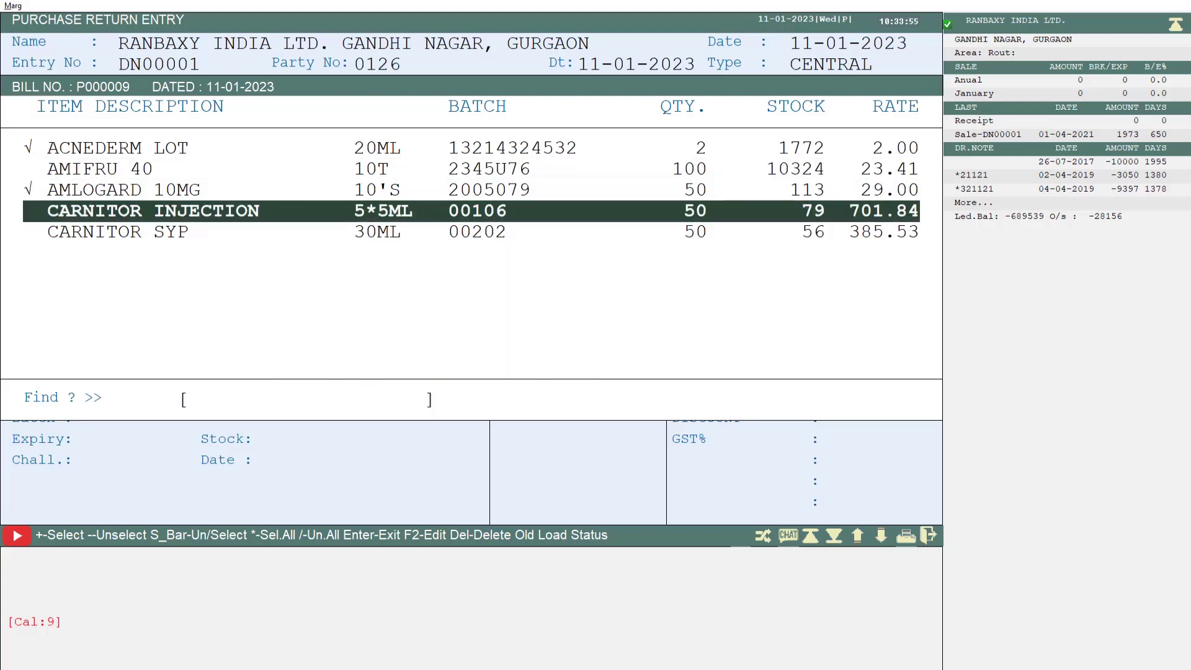
key(space)
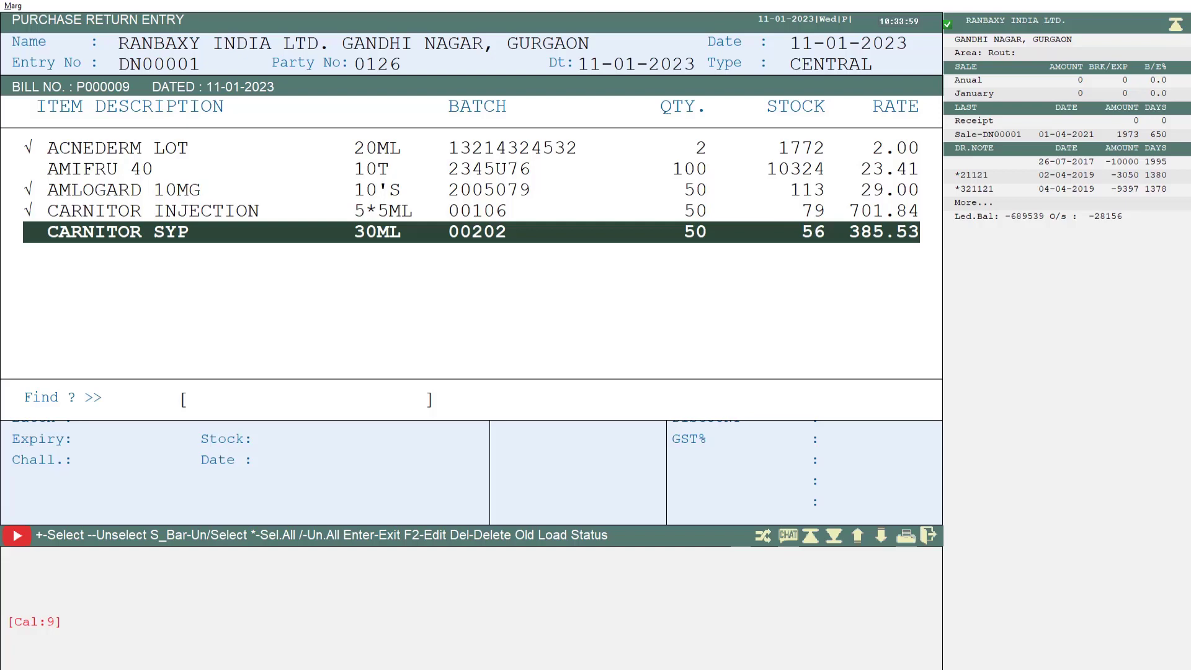
key(Return)
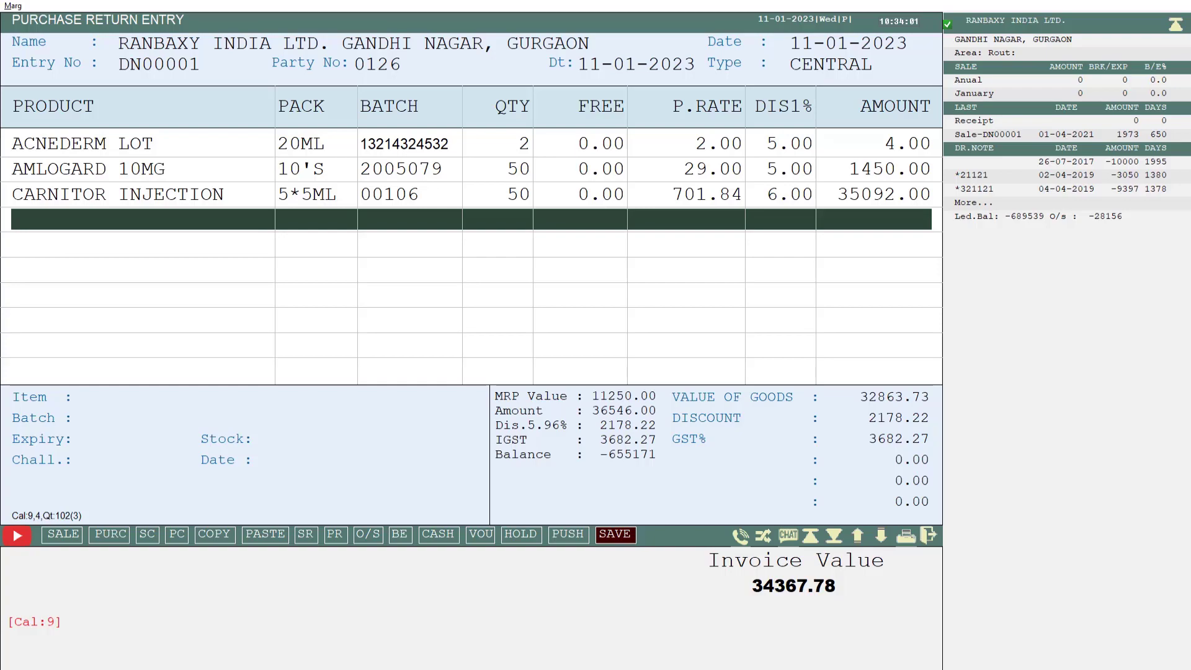
key(ctrl+w)
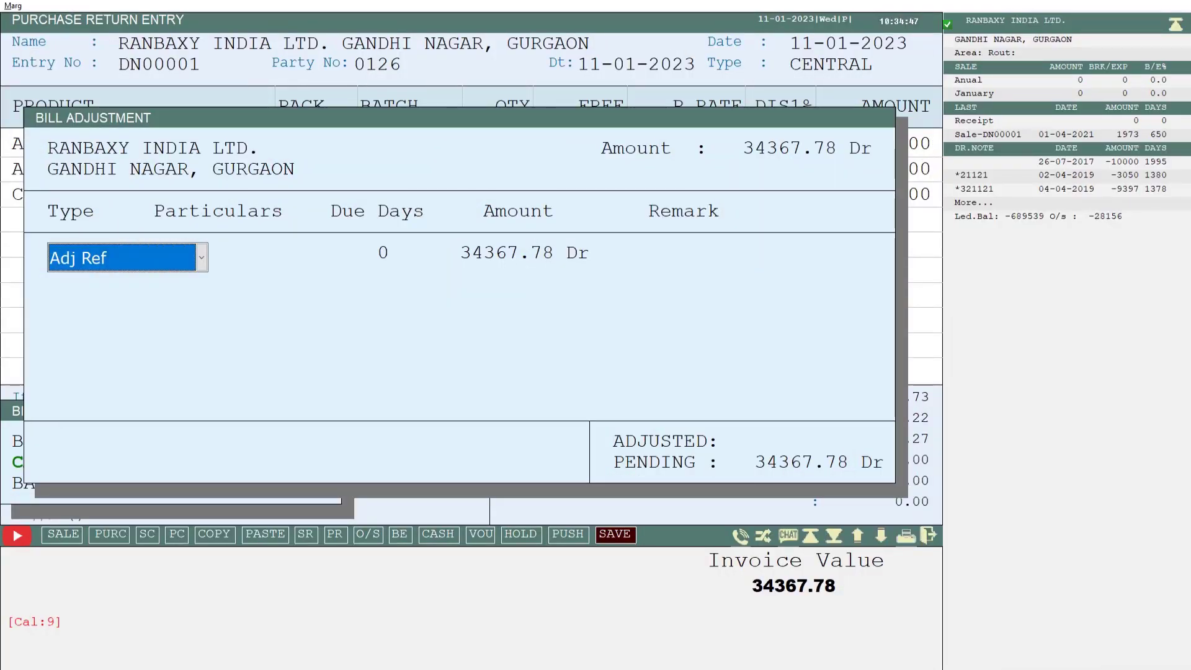
Step: Choose Adj Ref as the adjustment type and select pending invoice 1 dated 11-01-23
key(alt+Down)
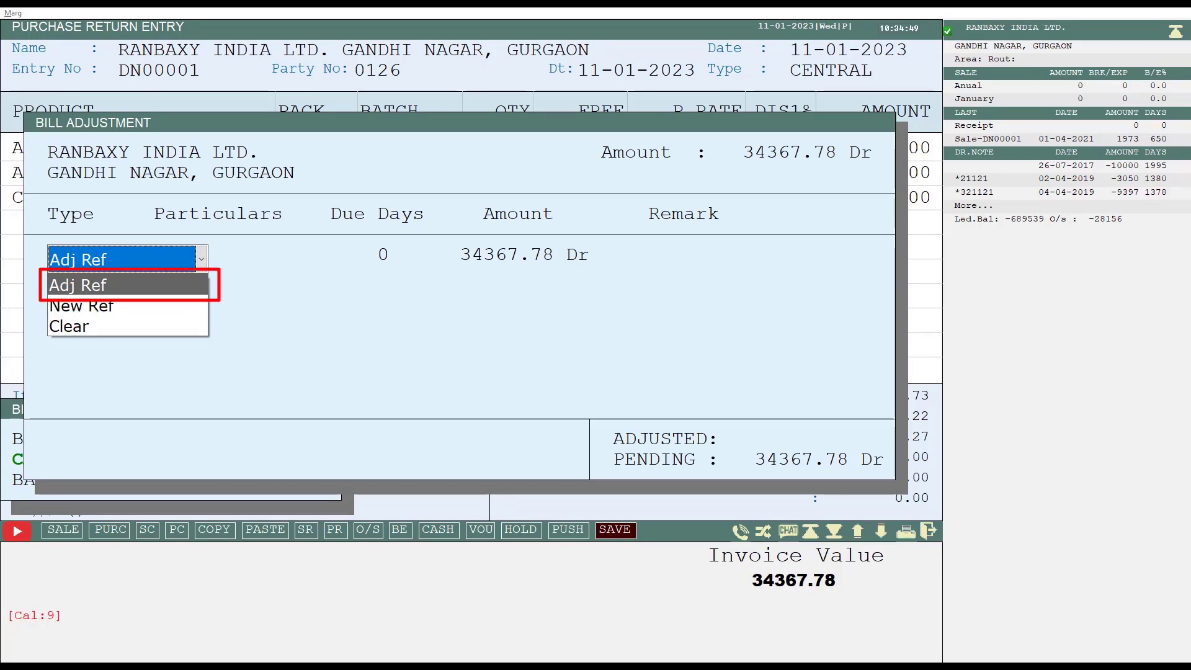
key(Return)
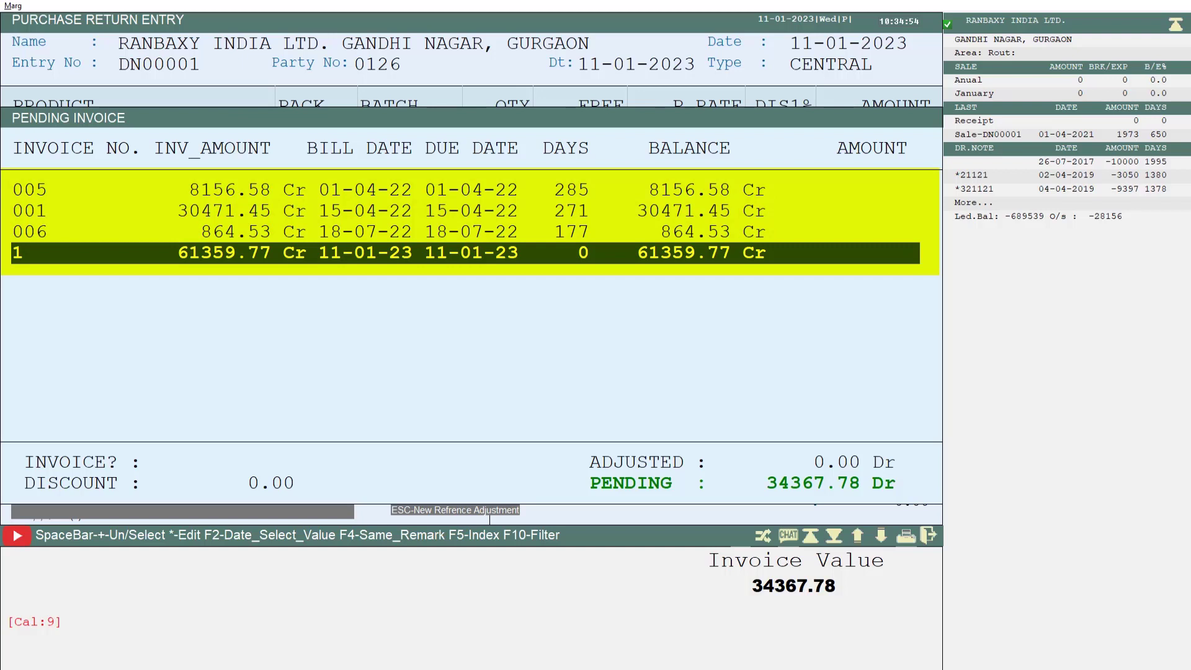
key(space)
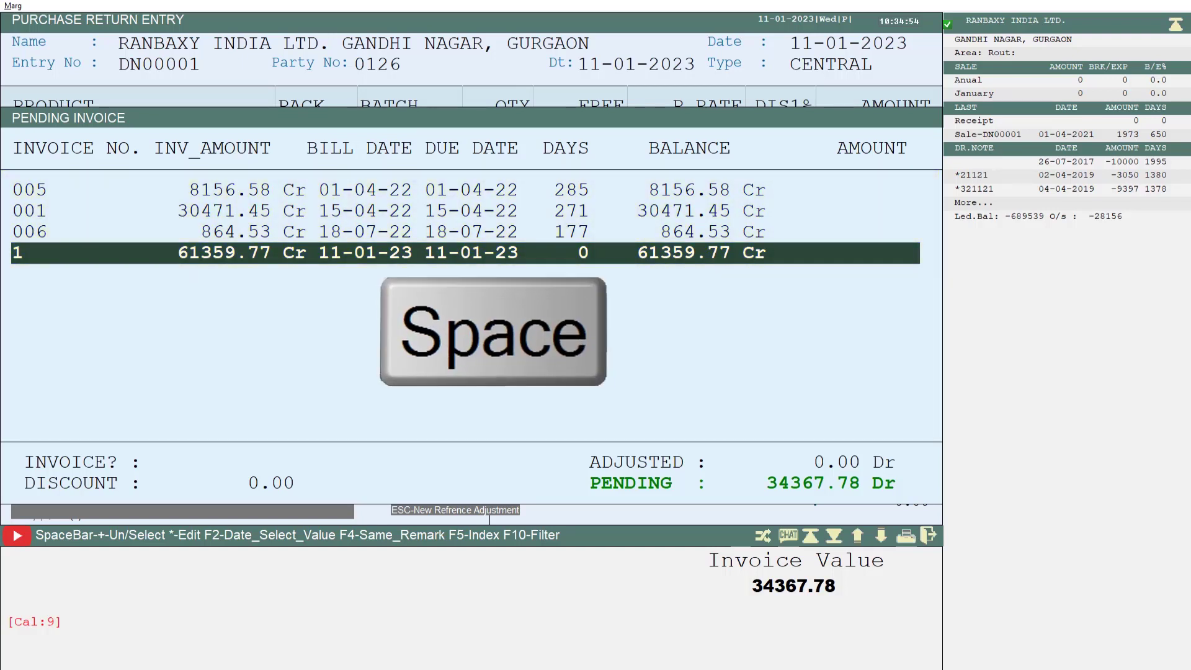
key(Return)
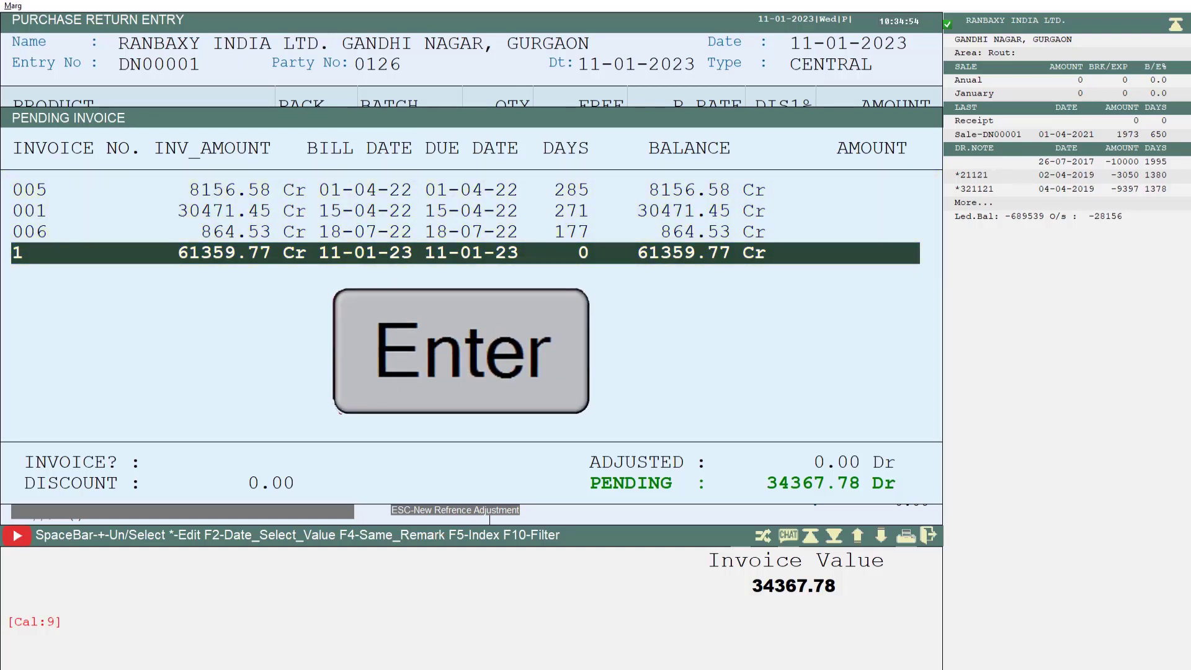